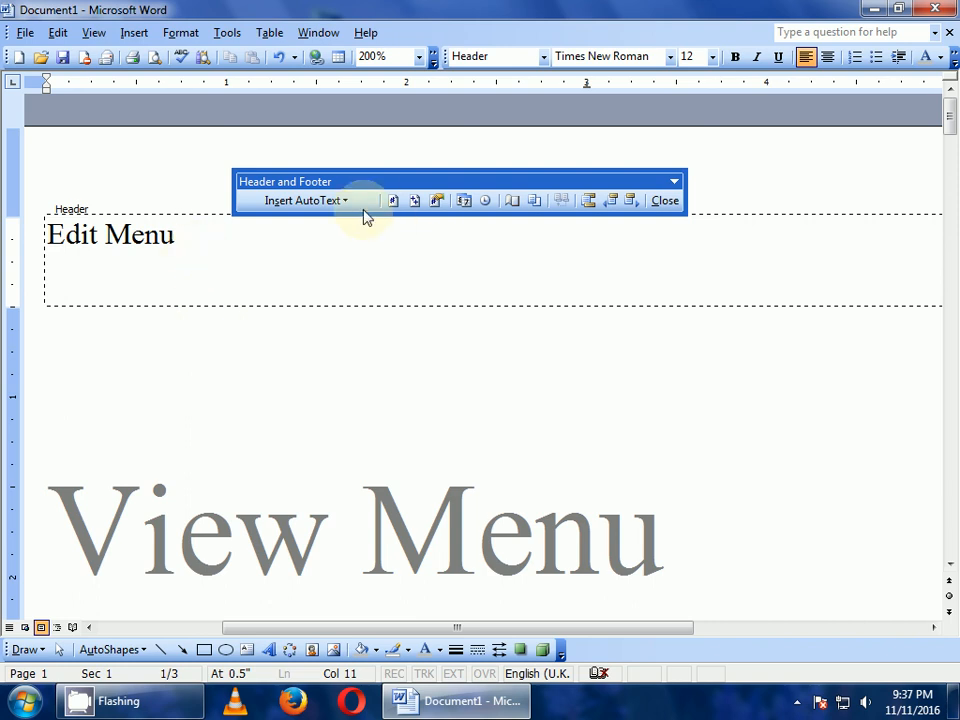
- Add the text "Page" followed by an automatic page number at the header's centre and close header editing
{"action": "left_click_drag", "start_coordinate": [388, 186], "coordinate": [301, 403]}
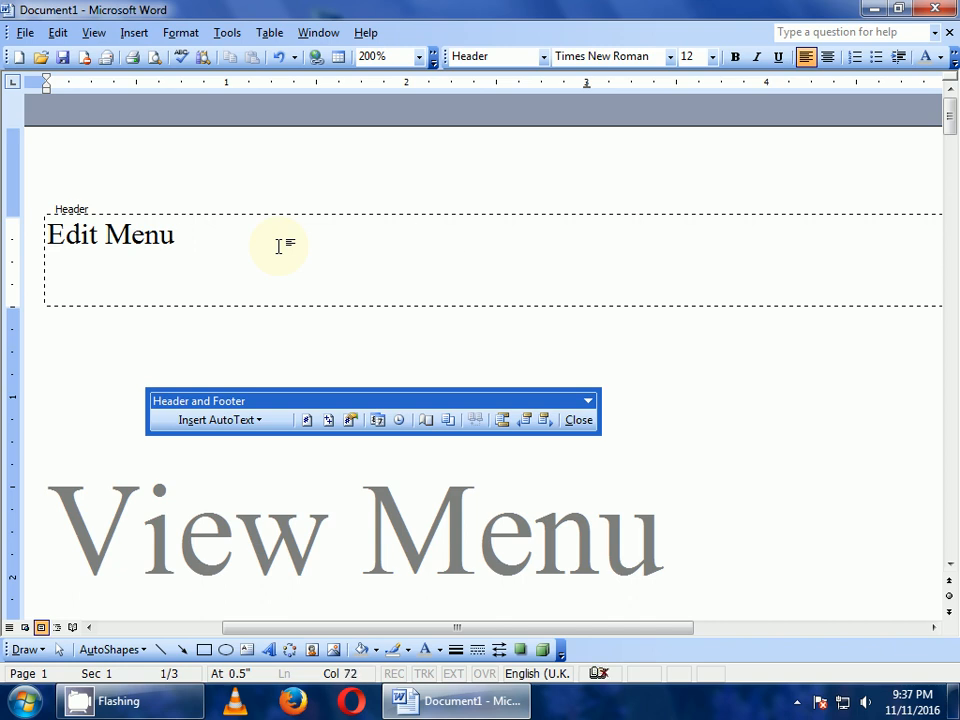
{"action": "key", "text": "BackSpace"}
{"action": "key", "text": "BackSpace"}
{"action": "key", "text": "BackSpace"}
{"action": "key", "text": "BackSpace"}
{"action": "key", "text": "BackSpace"}
{"action": "key", "text": "BackSpace"}
{"action": "key", "text": "BackSpace"}
{"action": "type", "text": "Page"}
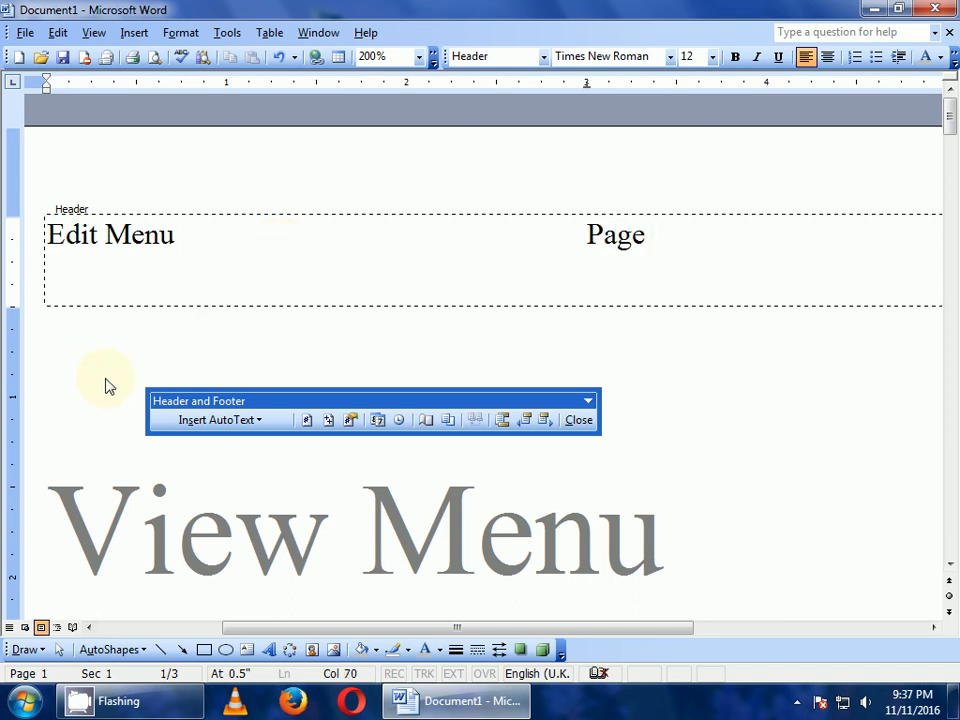
{"action": "left_click", "coordinate": [307, 421]}
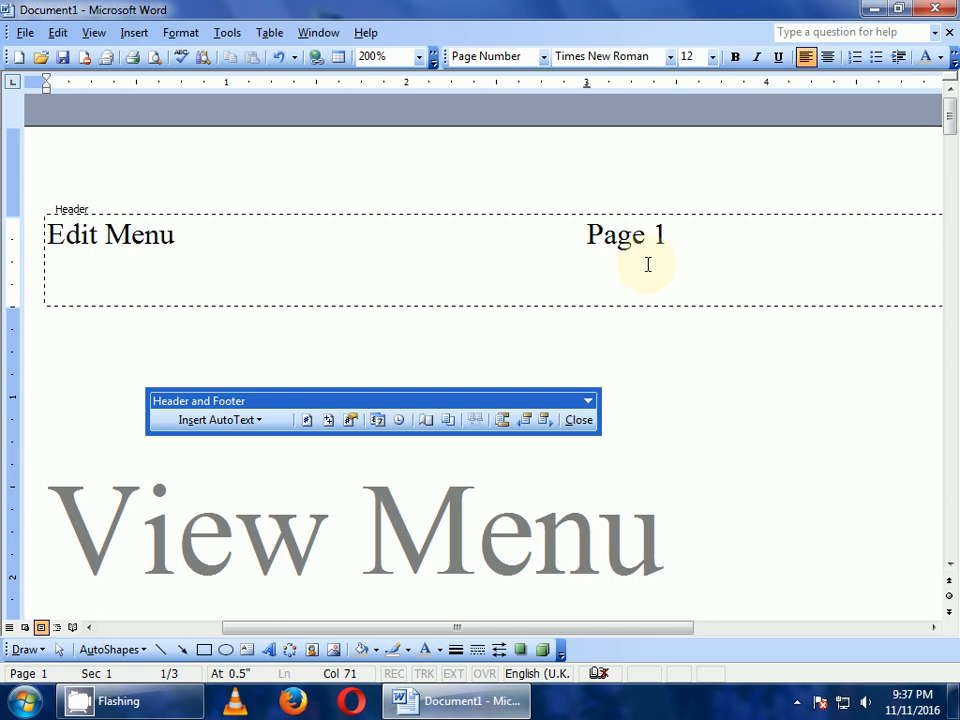
{"action": "left_click", "coordinate": [578, 420]}
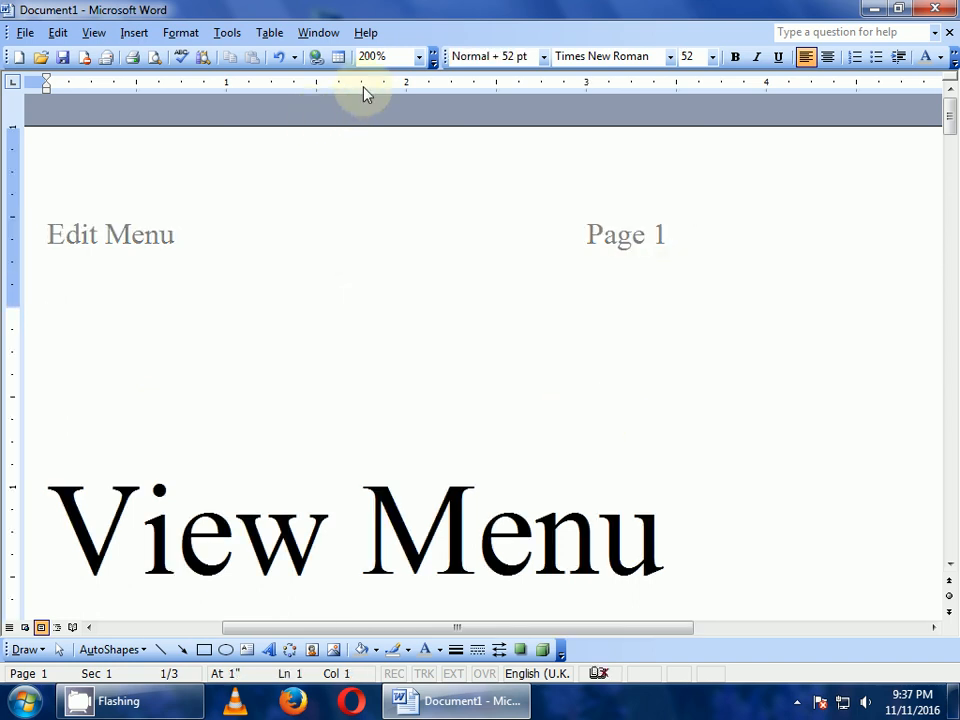
- Set the zoom to 150% and check the header's page number on the second page
{"action": "left_click", "coordinate": [390, 58]}
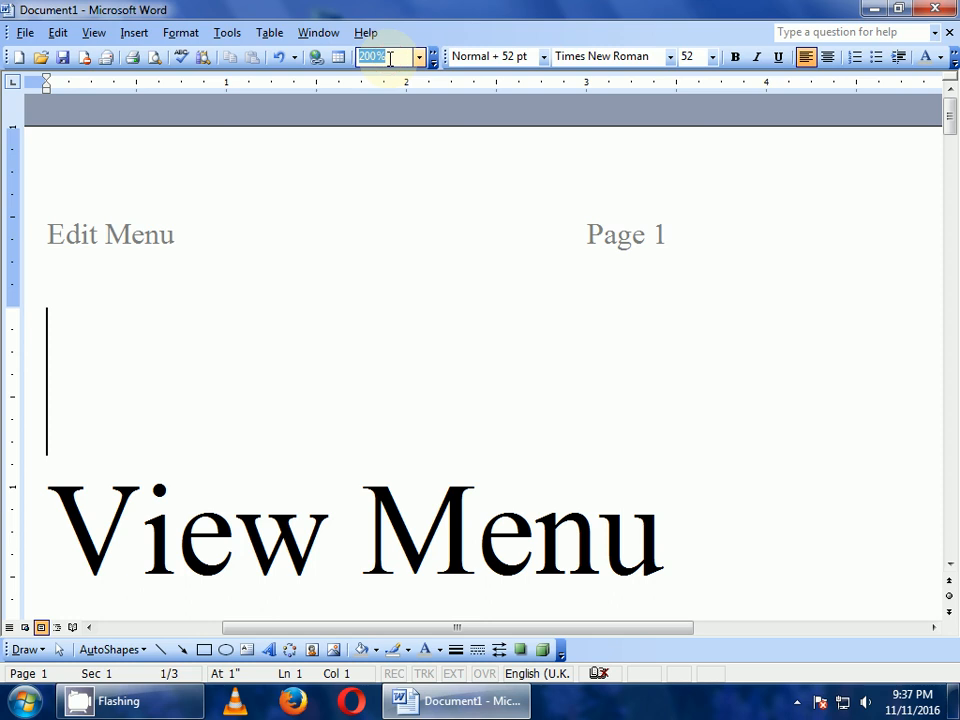
{"action": "type", "text": "150"}
{"action": "key", "text": "Return"}
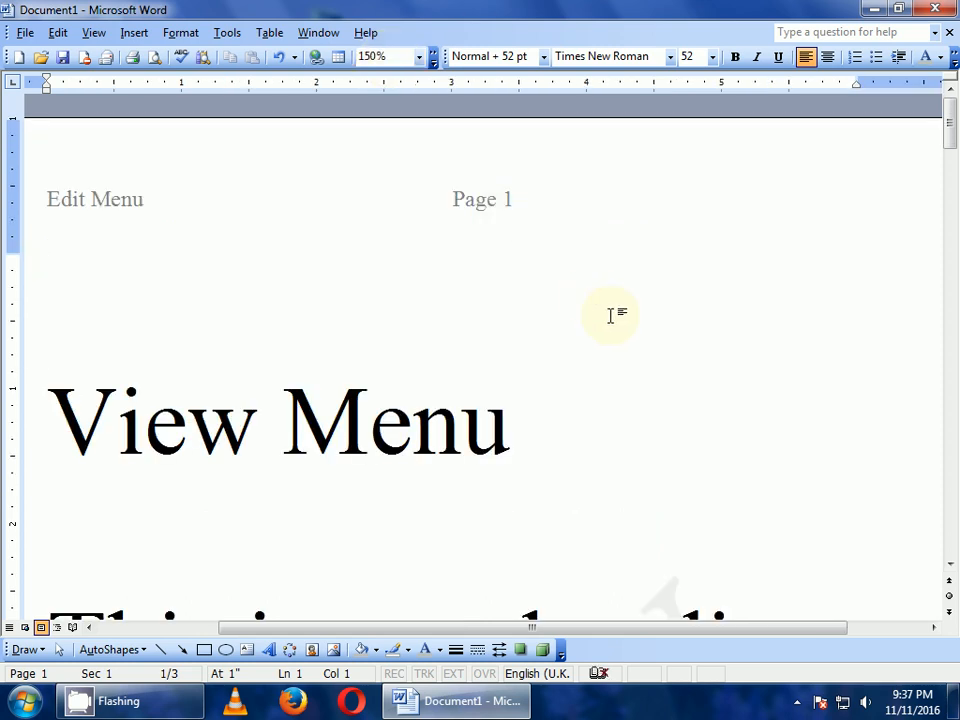
{"action": "left_click_drag", "start_coordinate": [950, 128], "coordinate": [950, 258]}
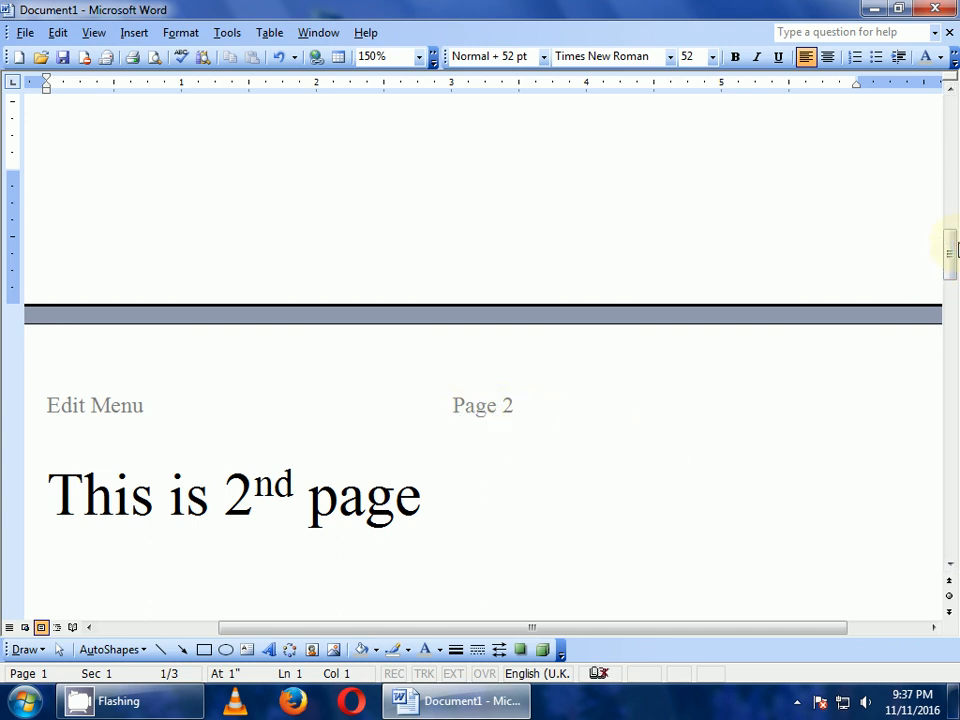
{"action": "left_click_drag", "start_coordinate": [951, 257], "coordinate": [951, 118]}
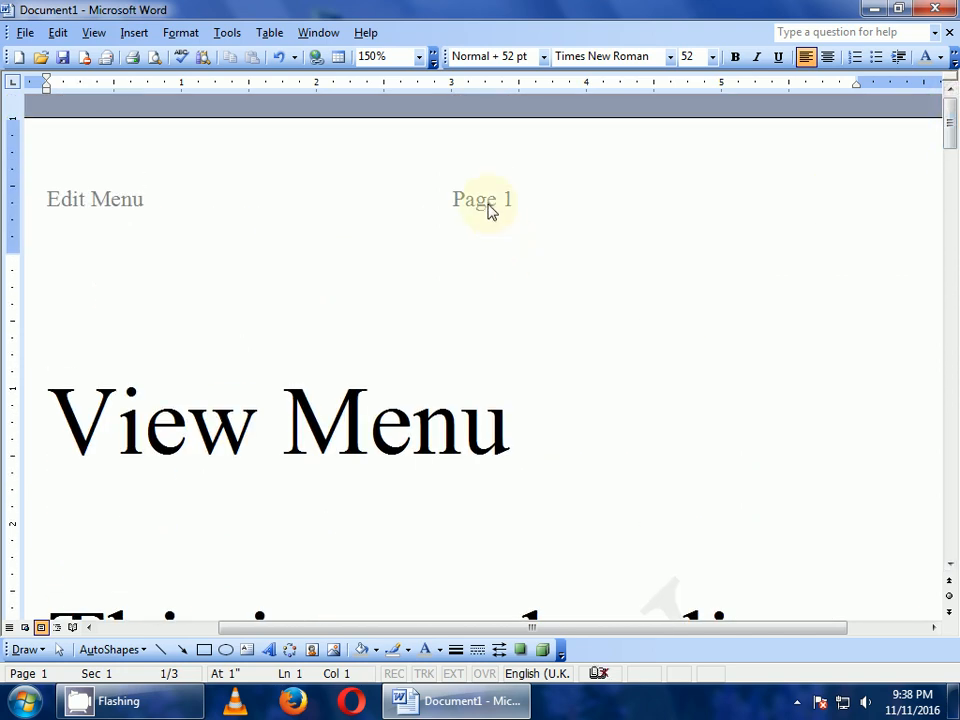
- Append " / " and the automatic total number of pages after the header's page number, and close header editing
{"action": "double_click", "coordinate": [489, 207]}
{"action": "left_click", "coordinate": [556, 202]}
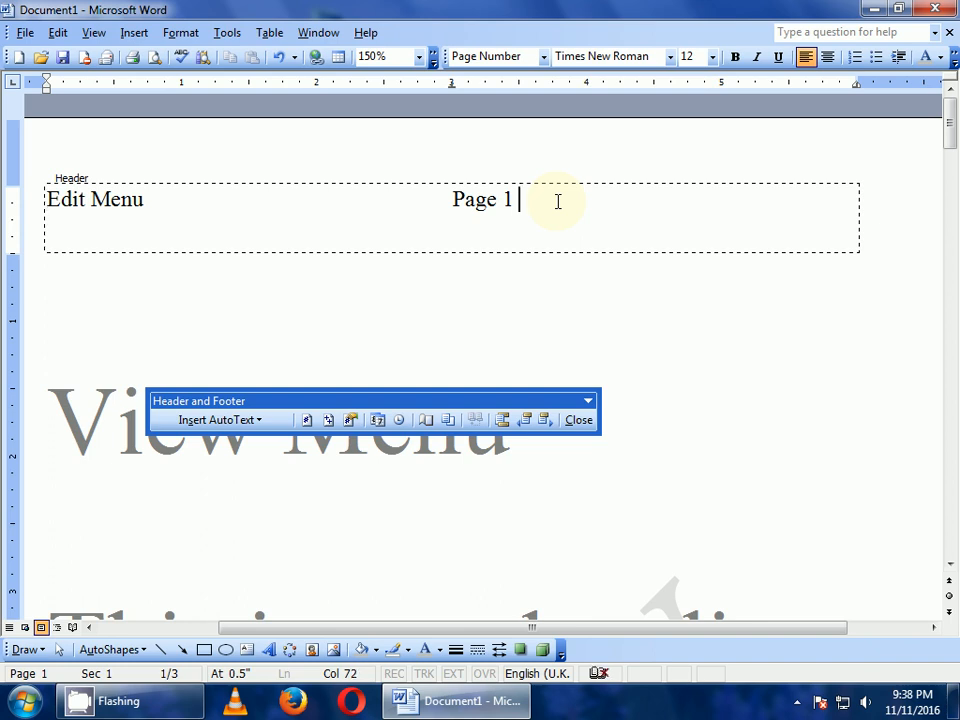
{"action": "type", "text": "/"}
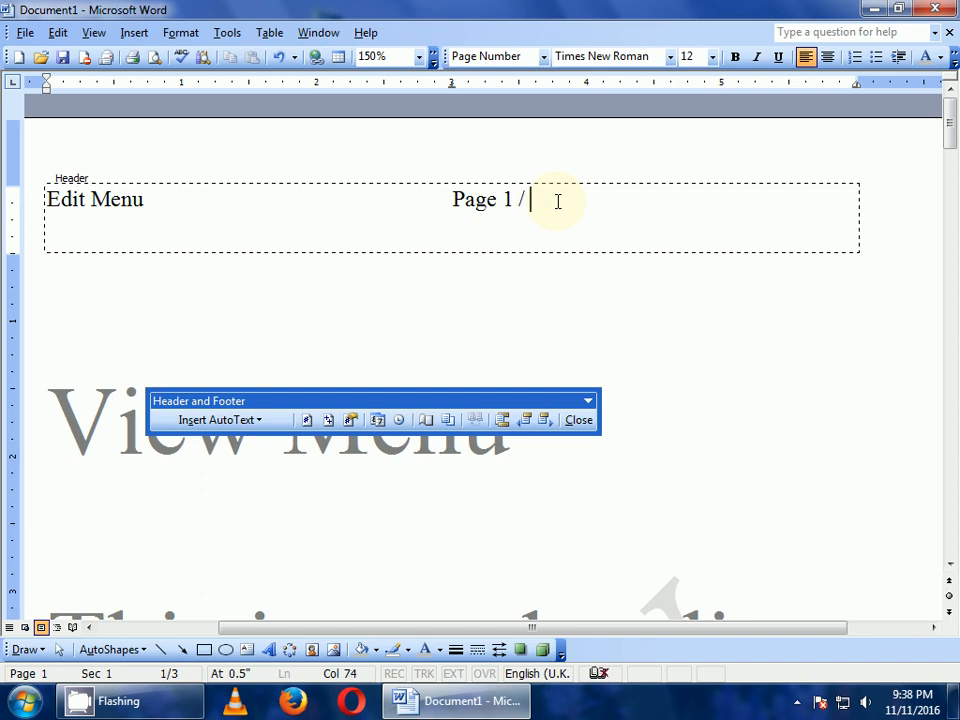
{"action": "left_click", "coordinate": [328, 421]}
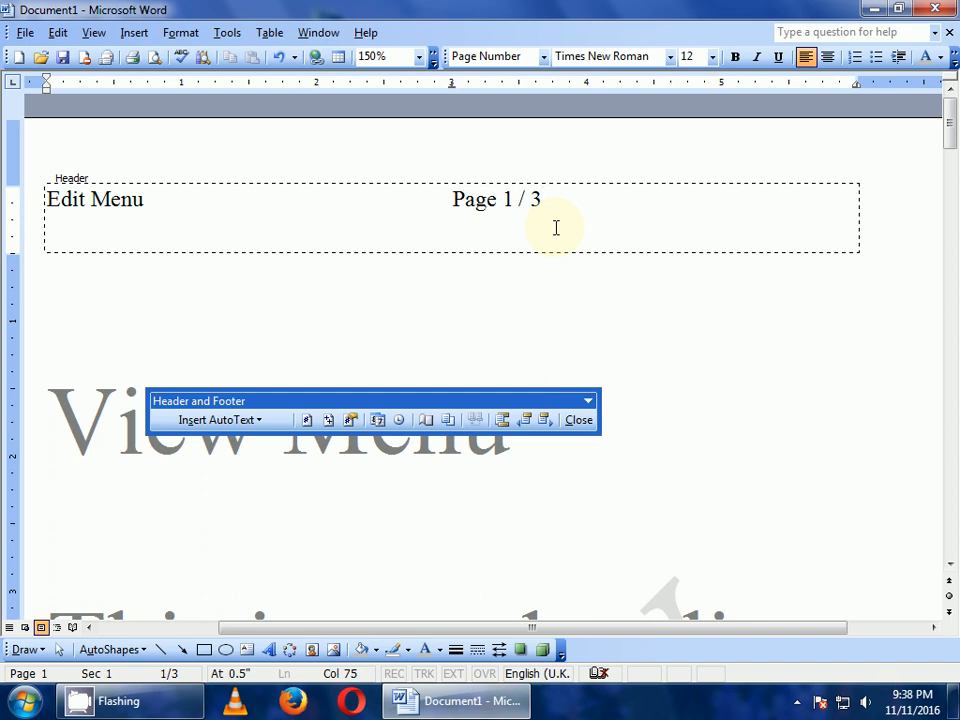
{"action": "left_click", "coordinate": [576, 419]}
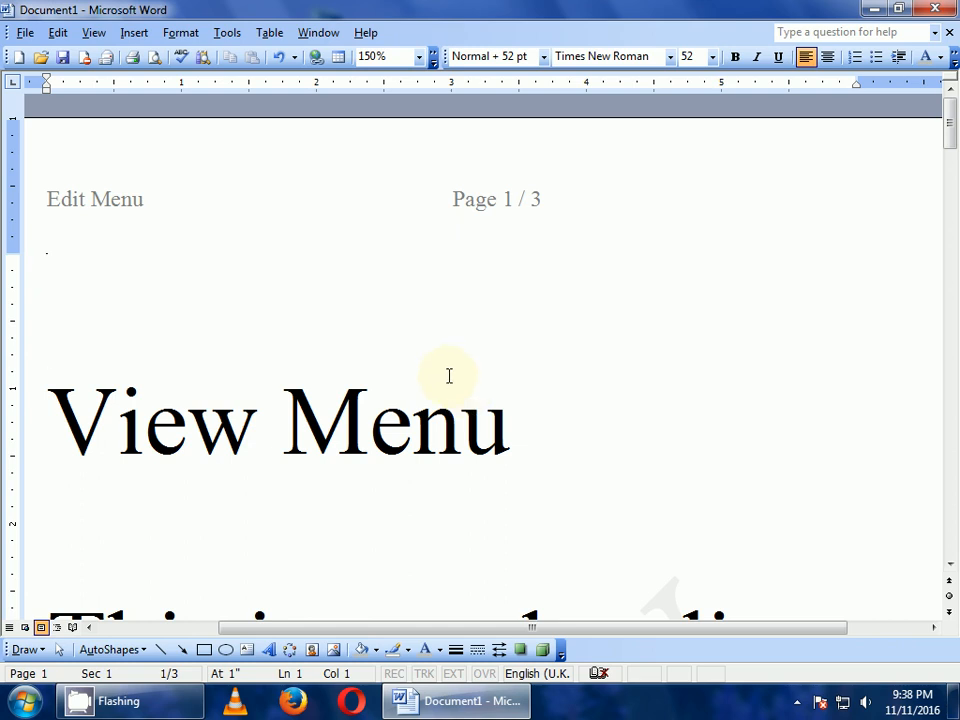
- Switch from the header to the footer, enter the author's full name there, and close footer editing
{"action": "double_click", "coordinate": [282, 204]}
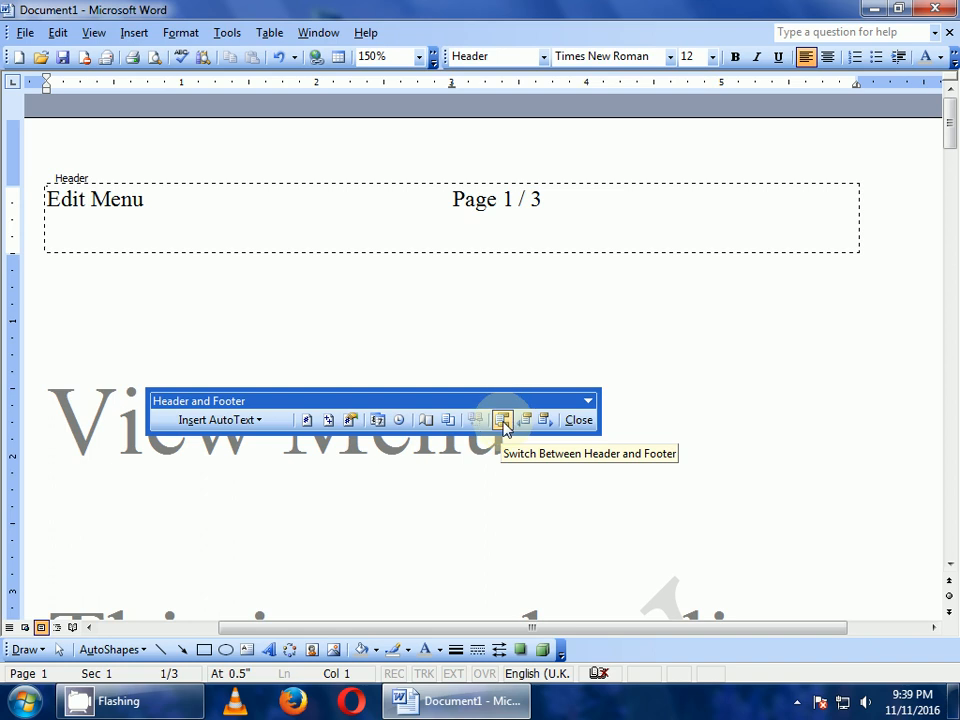
{"action": "left_click_drag", "start_coordinate": [503, 401], "coordinate": [555, 291]}
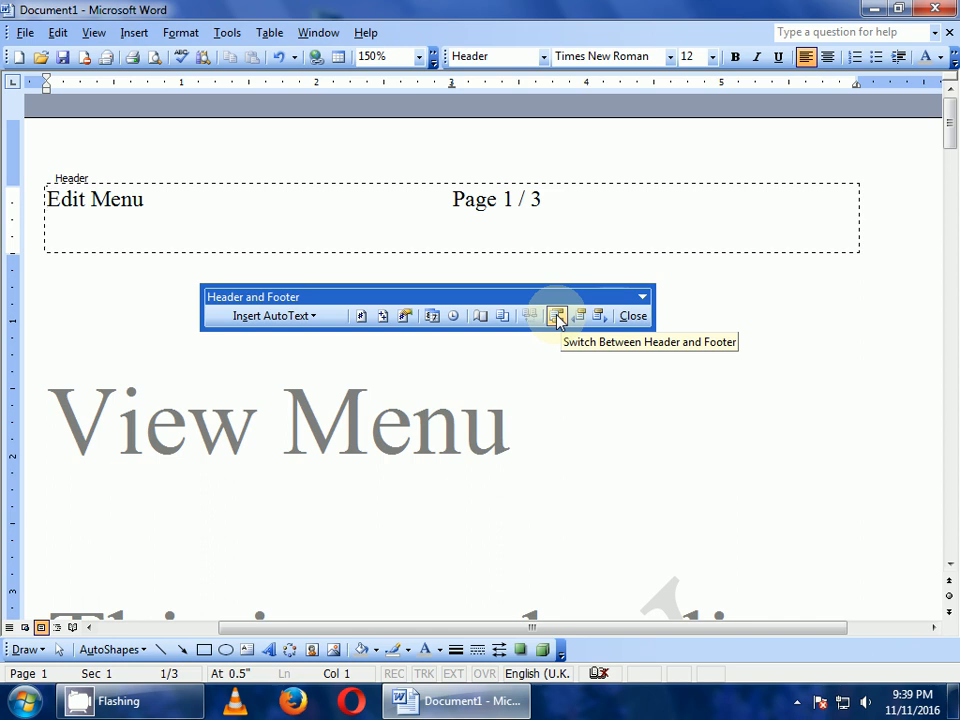
{"action": "left_click", "coordinate": [557, 316]}
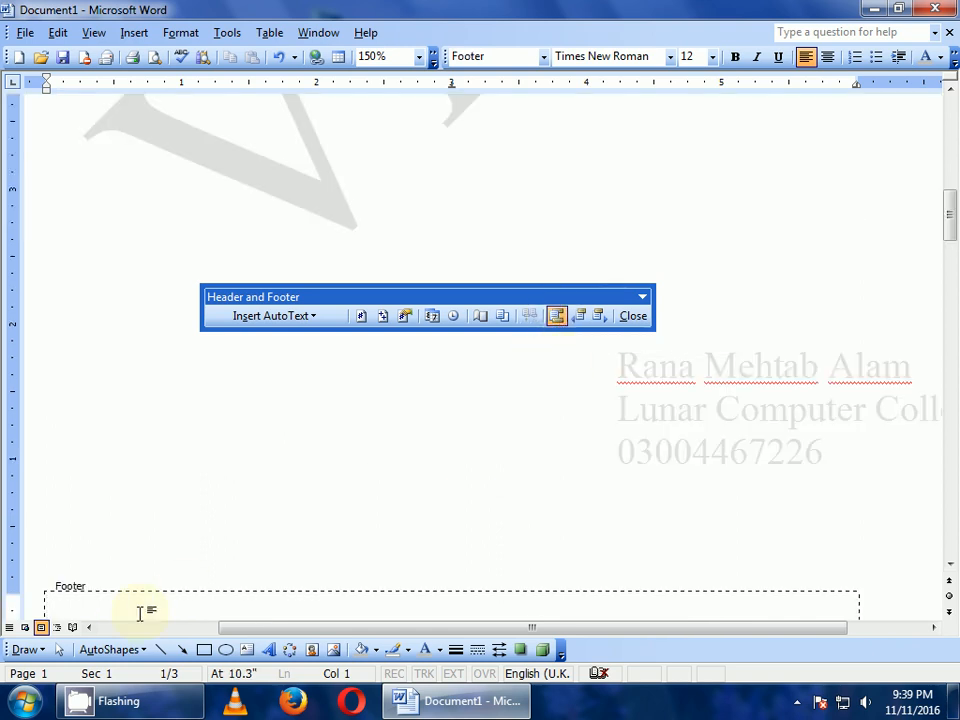
{"action": "mouse_move", "coordinate": [949, 212]}
{"action": "left_mouse_down"}
{"action": "mouse_move", "coordinate": [949, 242]}
{"action": "mouse_move", "coordinate": [953, 232]}
{"action": "left_mouse_up"}
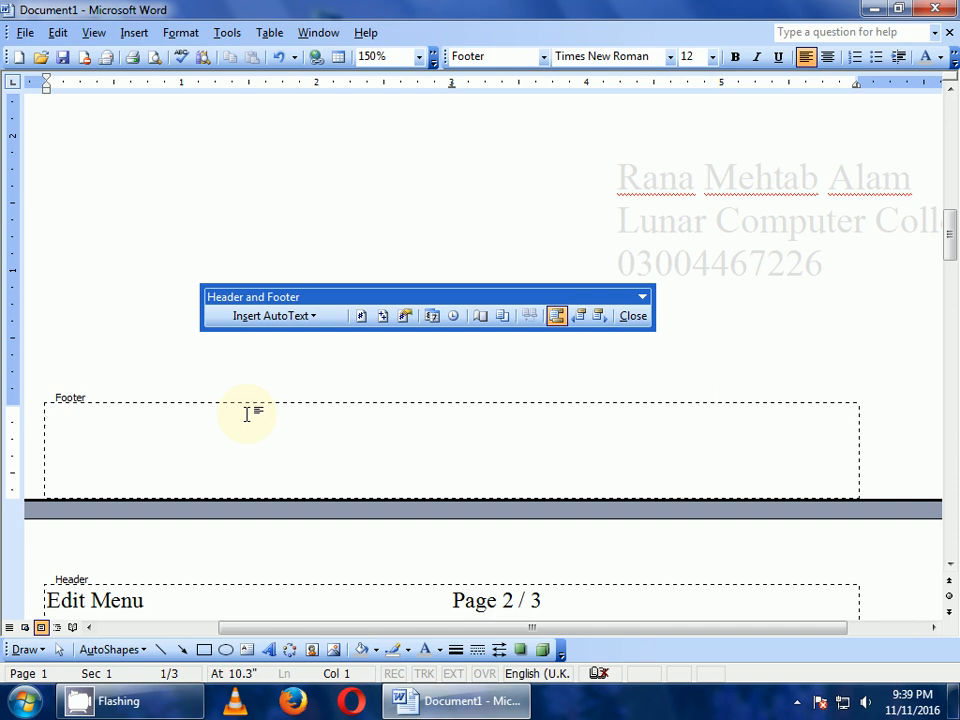
{"action": "type", "text": "r"}
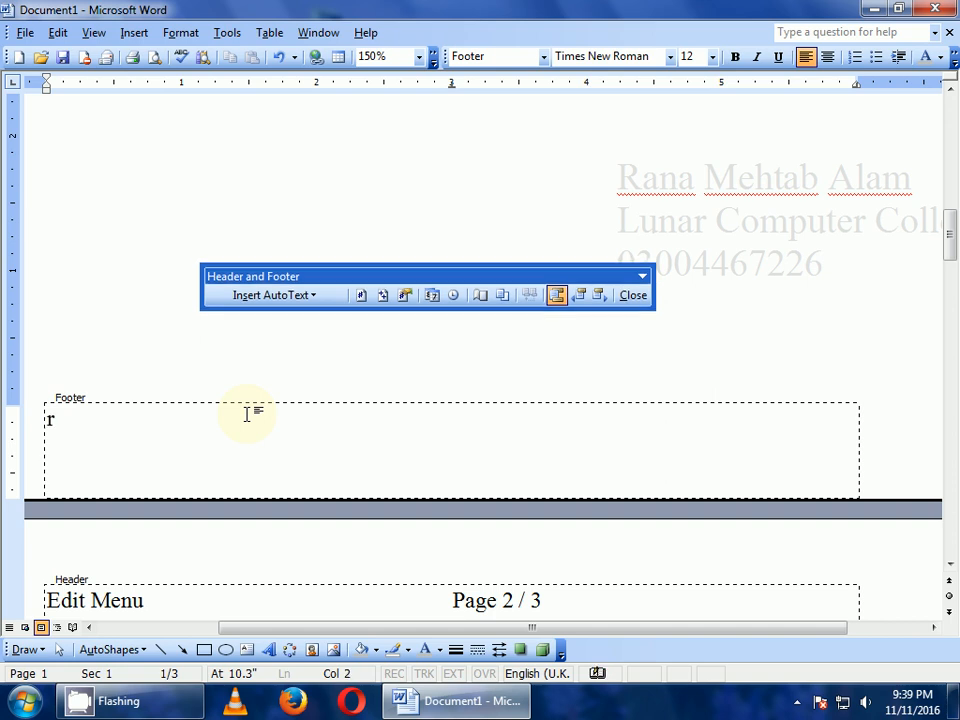
{"action": "key", "text": "BackSpace"}
{"action": "type", "text": "Rana"}
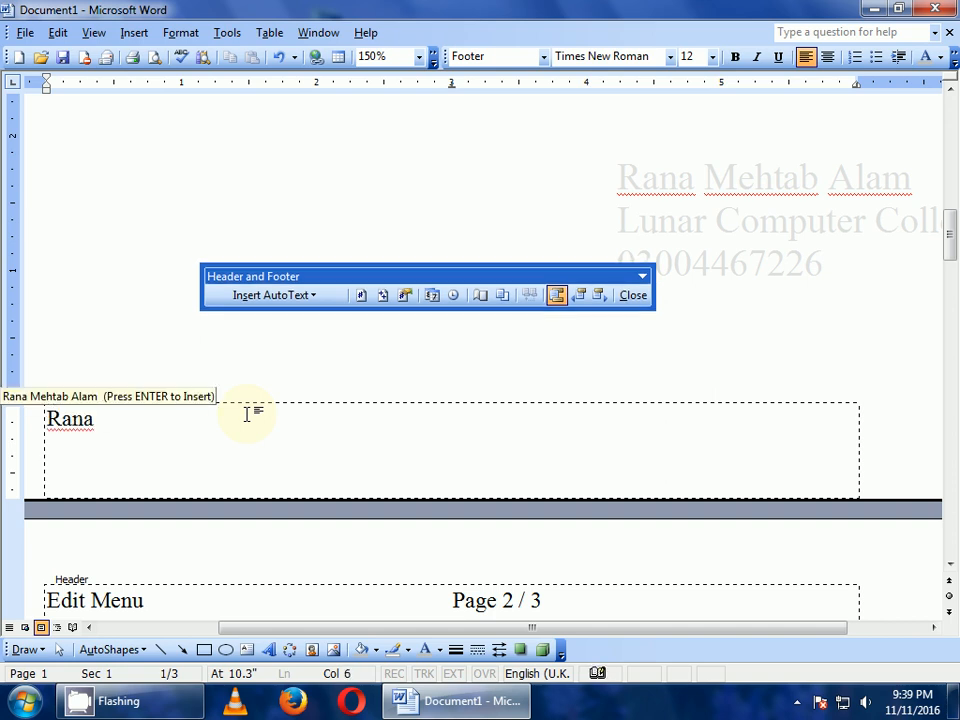
{"action": "key", "text": "Return"}
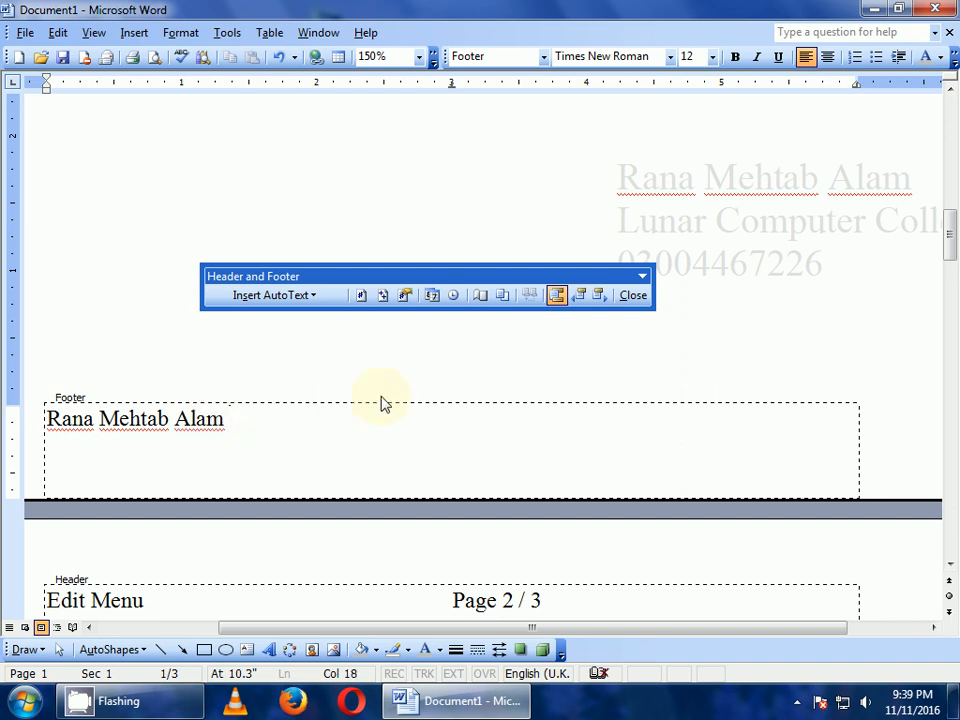
{"action": "left_click", "coordinate": [631, 296]}
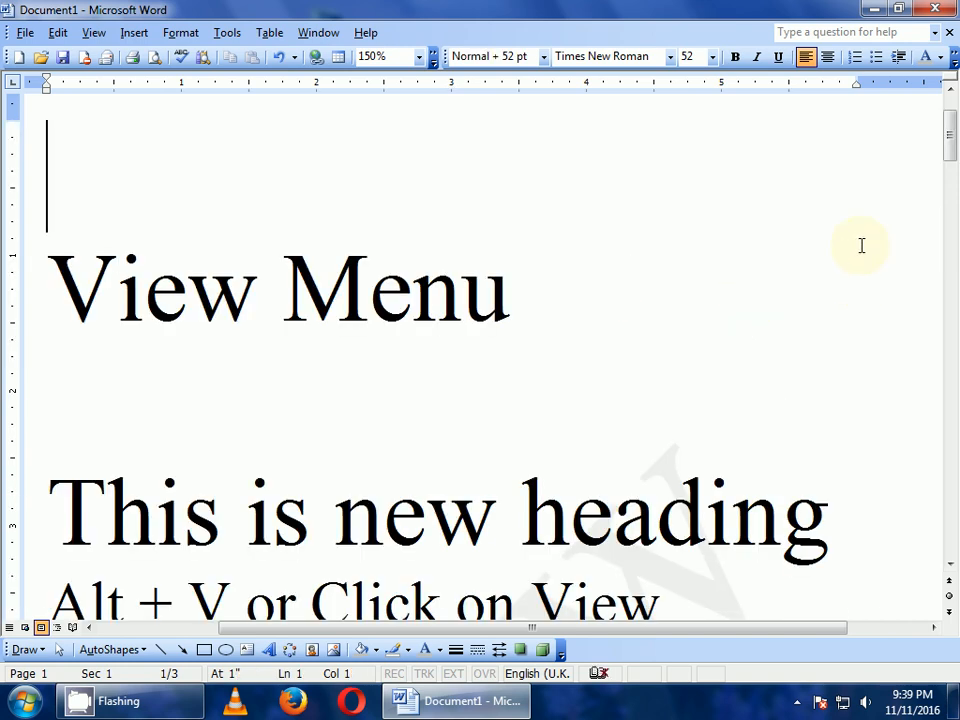
- Set the zoom to 70% and delete the "This is new heading" and "Alt + V or Click on View" lines
{"action": "left_click_drag", "start_coordinate": [949, 139], "coordinate": [891, 133]}
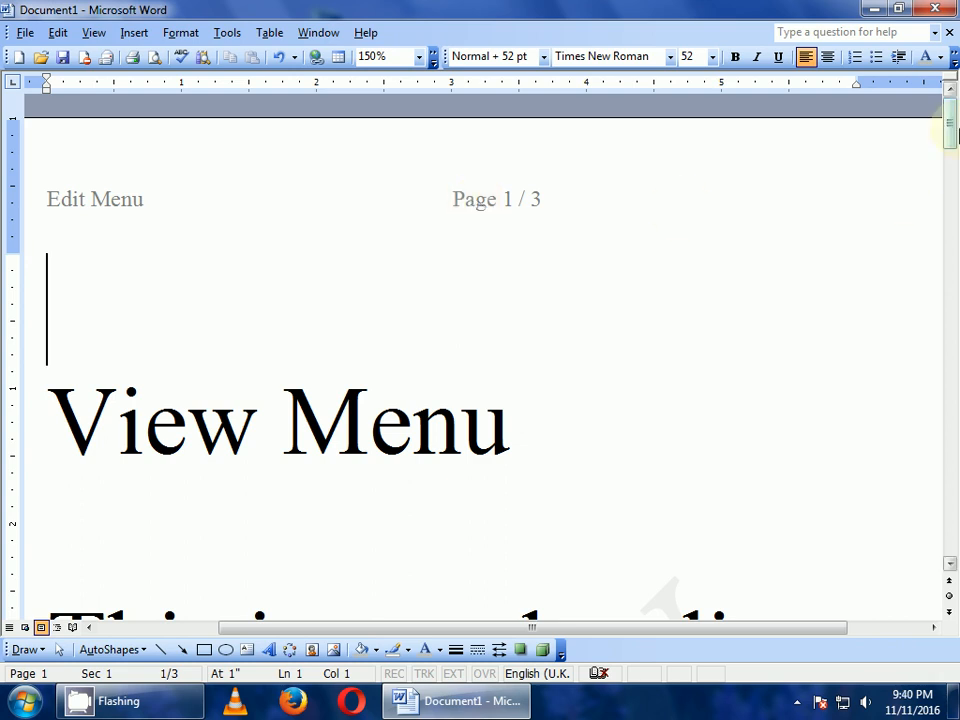
{"action": "left_click_drag", "start_coordinate": [950, 125], "coordinate": [951, 227]}
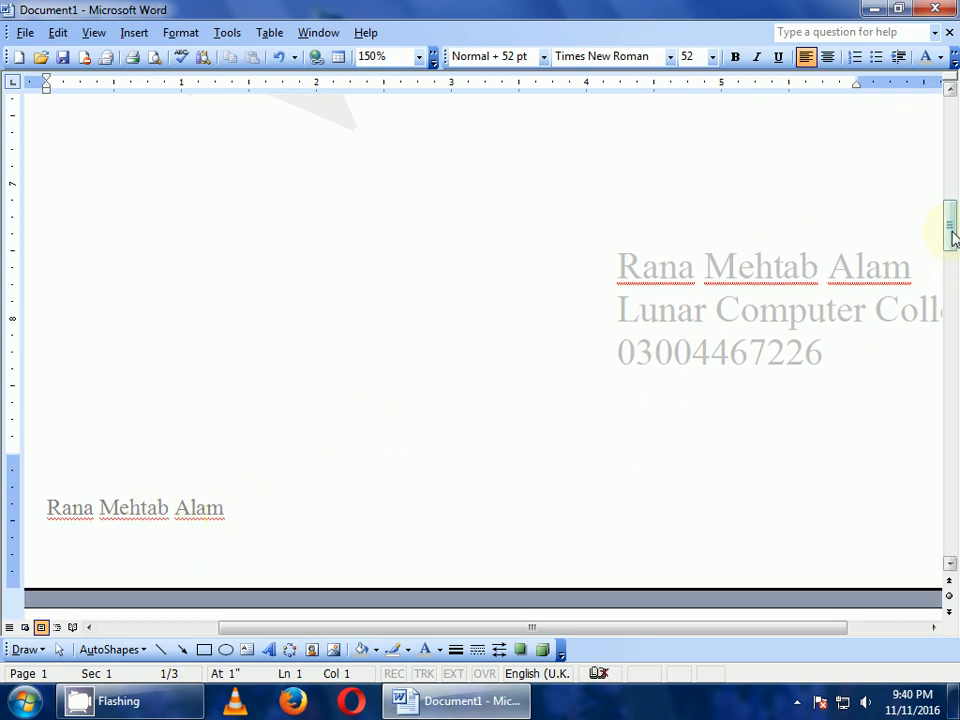
{"action": "left_click_drag", "start_coordinate": [951, 212], "coordinate": [953, 128]}
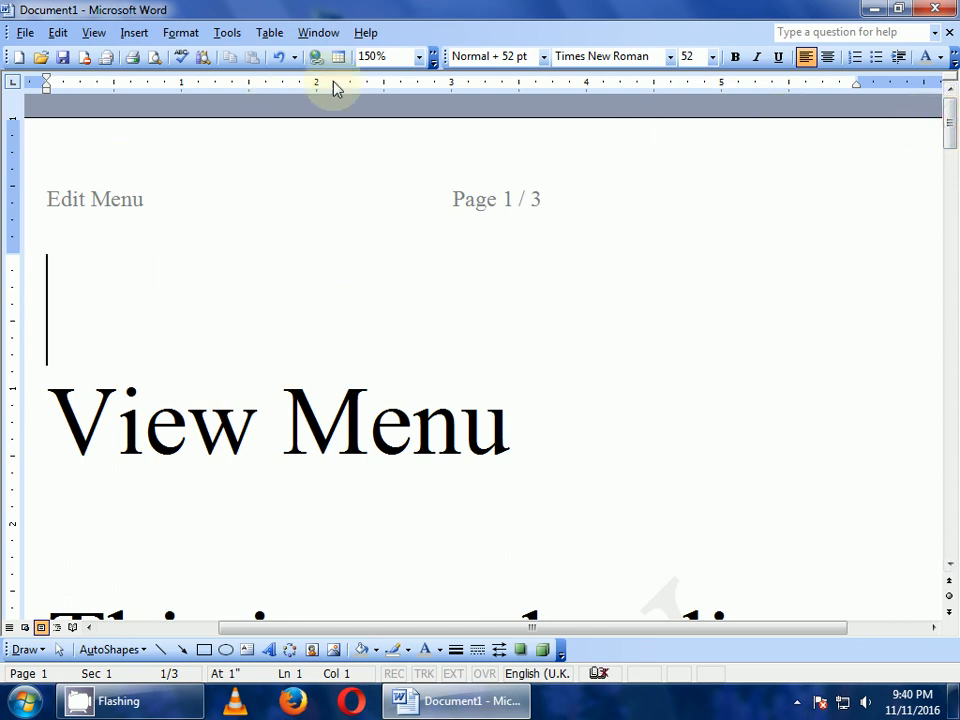
{"action": "left_click", "coordinate": [384, 59]}
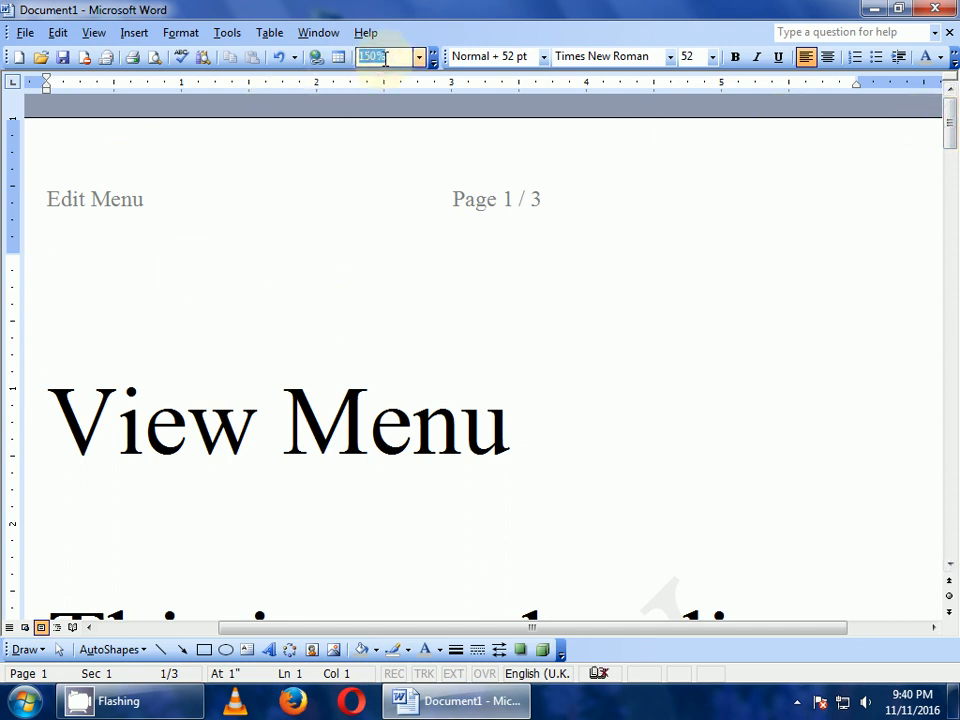
{"action": "type", "text": "70"}
{"action": "key", "text": "Return"}
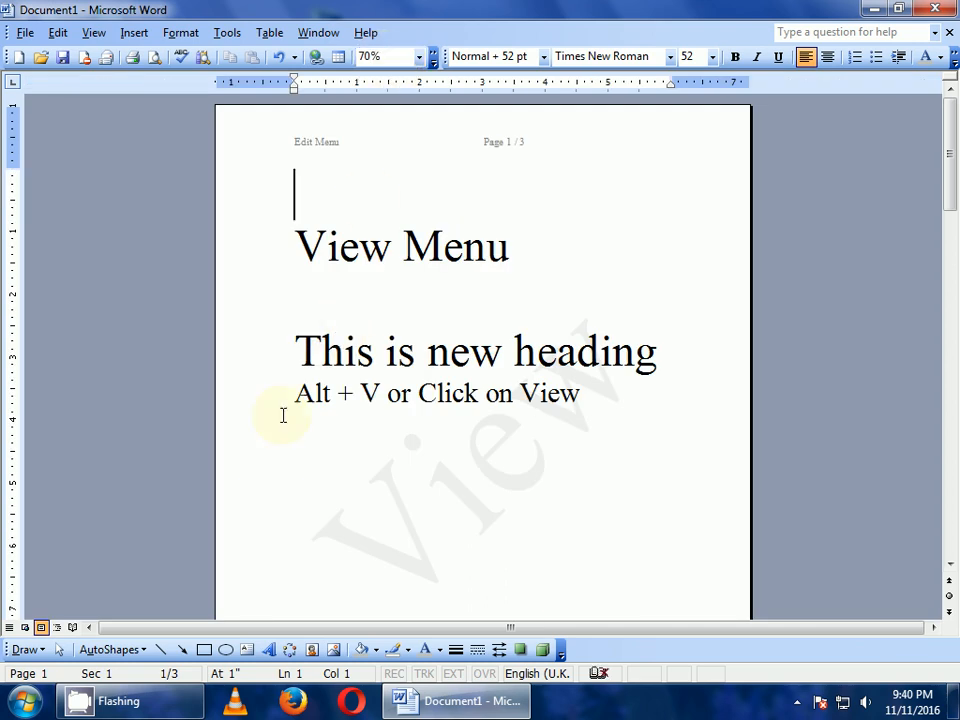
{"action": "left_click_drag", "start_coordinate": [296, 352], "coordinate": [645, 416]}
{"action": "key", "text": "Delete"}
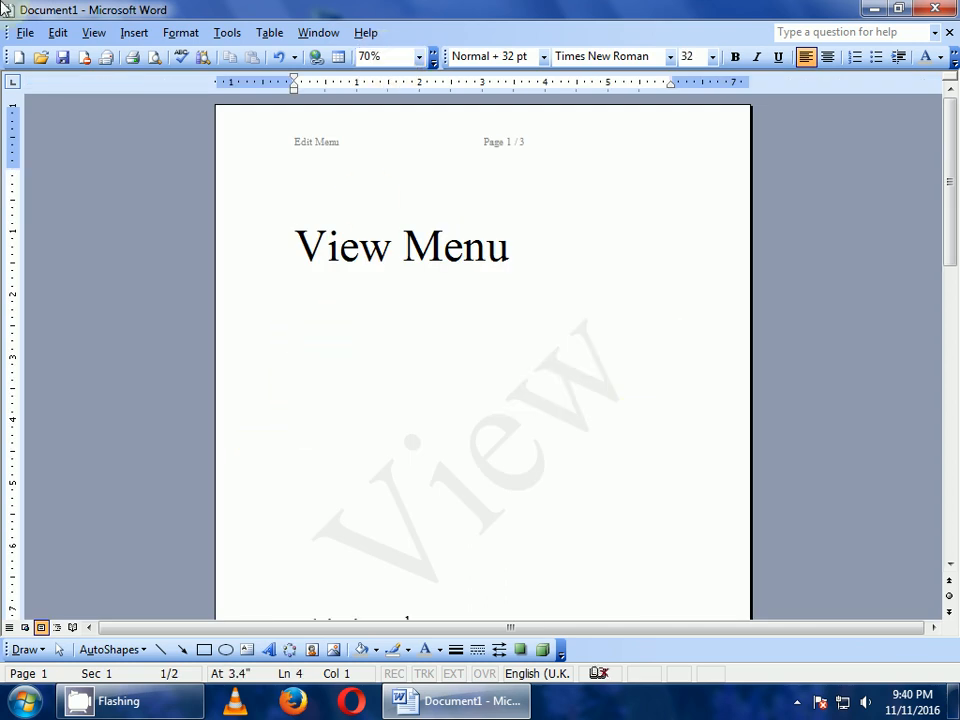
- Display the document in Full Screen view
{"action": "left_click", "coordinate": [93, 33]}
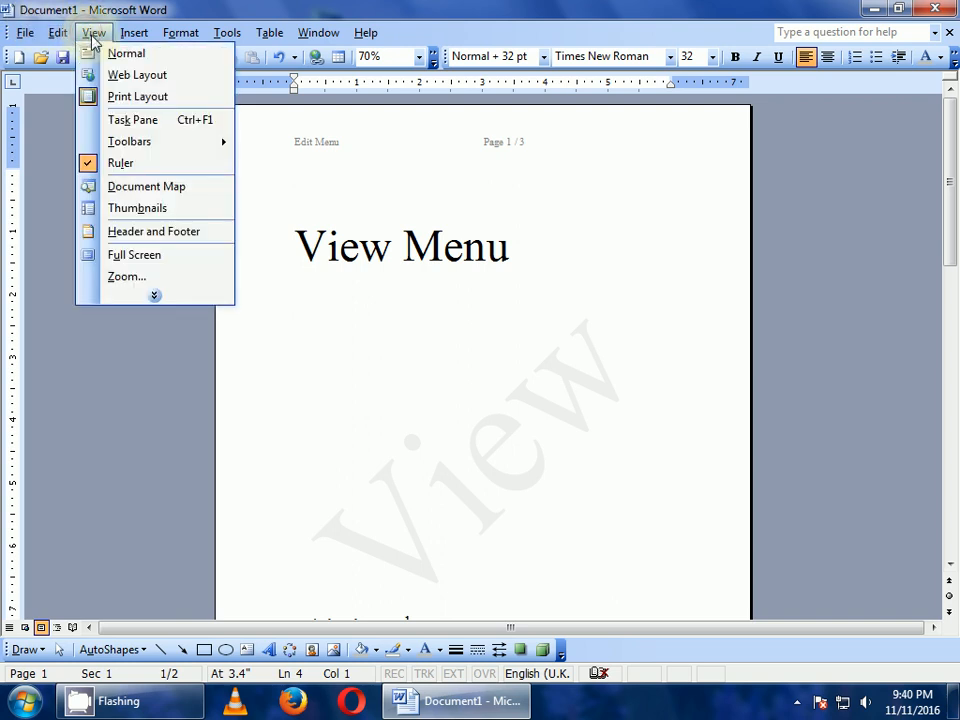
{"action": "left_click", "coordinate": [157, 297]}
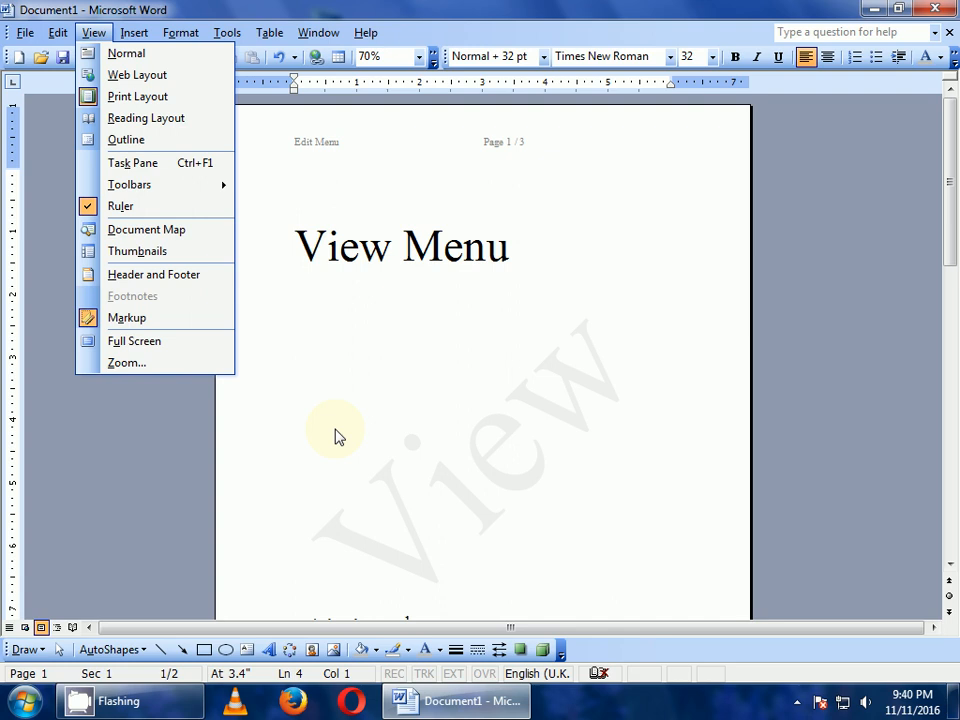
{"action": "left_click", "coordinate": [156, 349]}
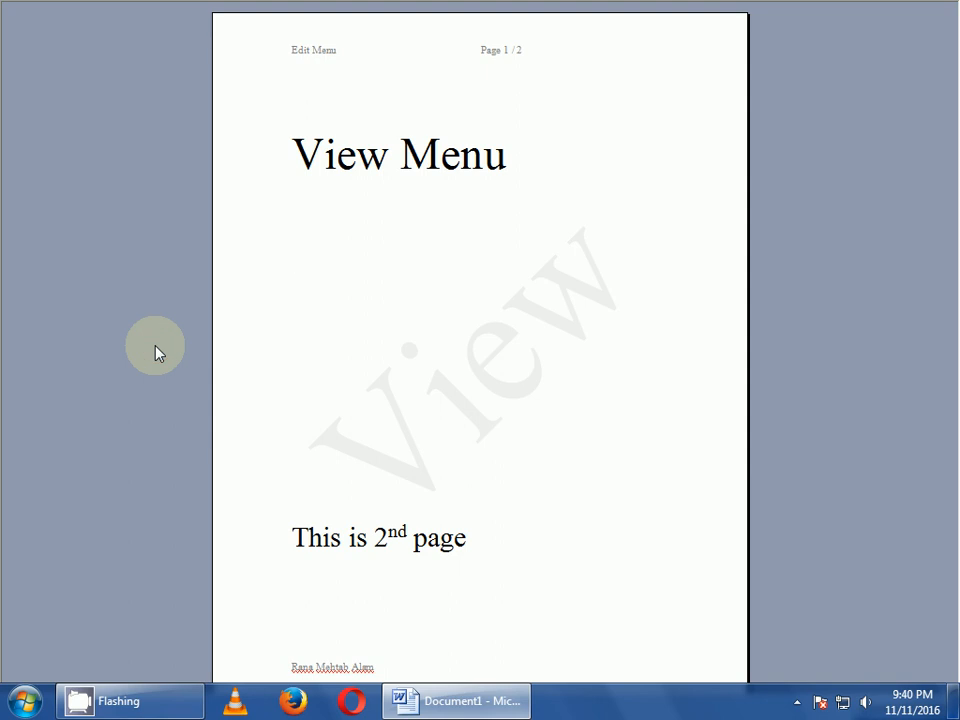